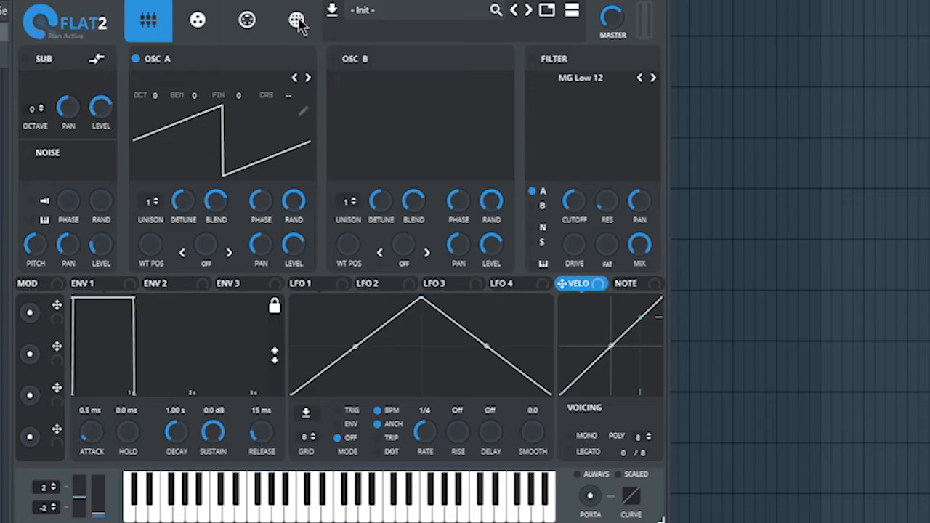
Step: Set the unison range to 1 and the unison width to 48 for both oscillators in the global settings
left_click(297, 22)
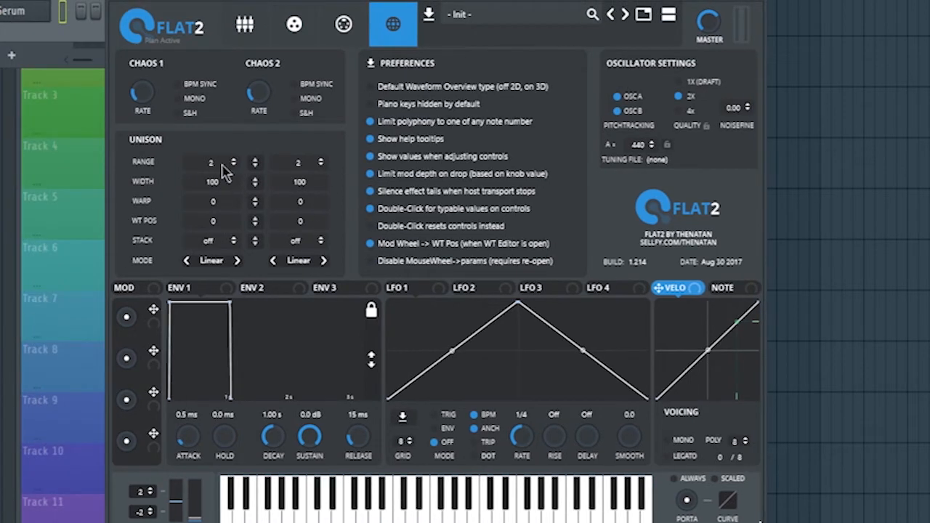
left_click_drag(115, 157, 133, 162)
left_click_drag(294, 164, 291, 170)
left_click_drag(217, 163, 207, 263)
left_click_drag(302, 187, 287, 267)
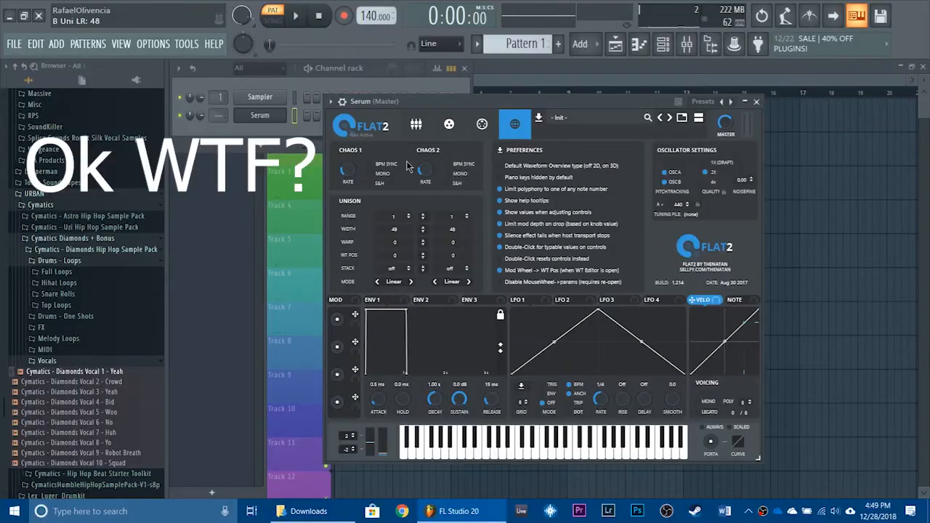
left_click(245, 24)
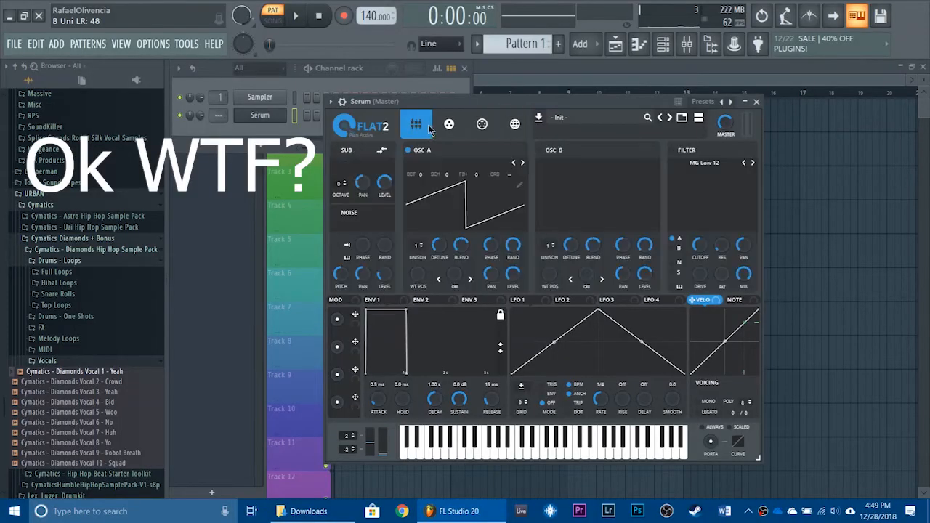
Step: Set oscillator A to 5 unison voices and oscillator B to 3
left_click_drag(445, 91, 473, 89)
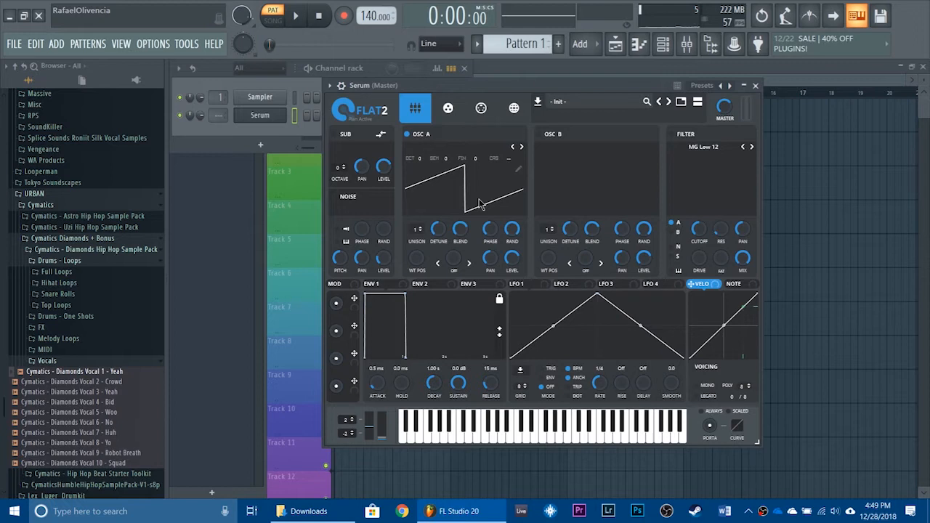
left_click_drag(418, 233, 429, 213)
mouse_move(550, 231)
left_mouse_down()
mouse_move(565, 211)
mouse_move(550, 227)
left_mouse_up()
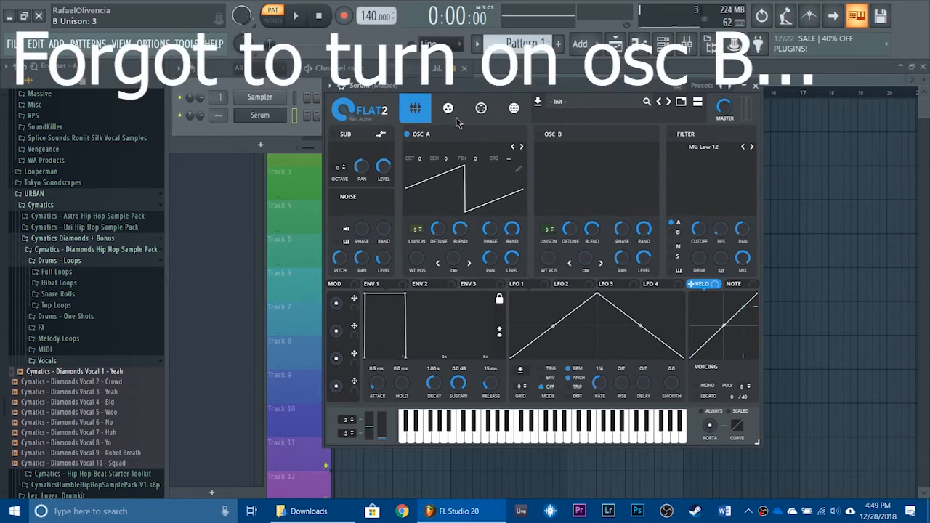
left_click_drag(468, 86, 447, 86)
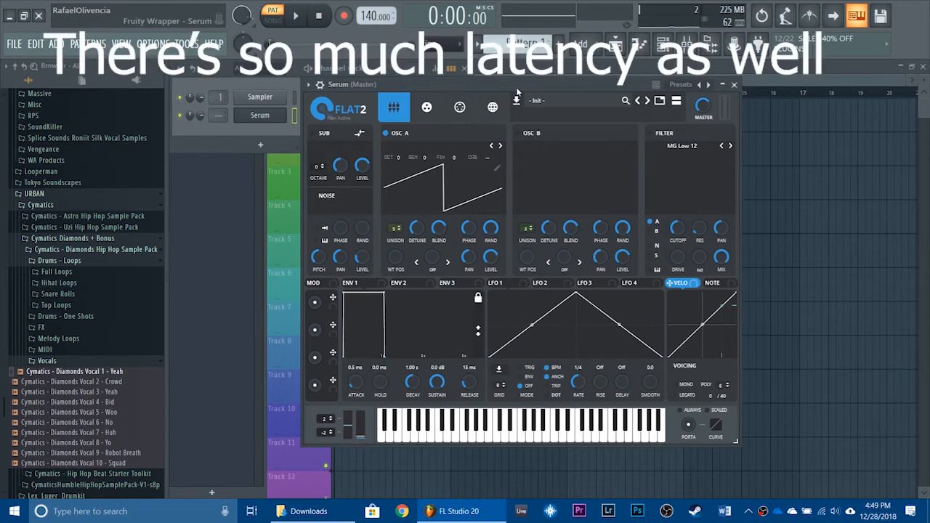
Step: Play test notes to hear how the detuned unison patch sounds
key("c")
key("b")
key("q")
key("x")
key("b")
key("m")
key("v")
key("n")
key("w")
key("c")
key("n")
key("q")
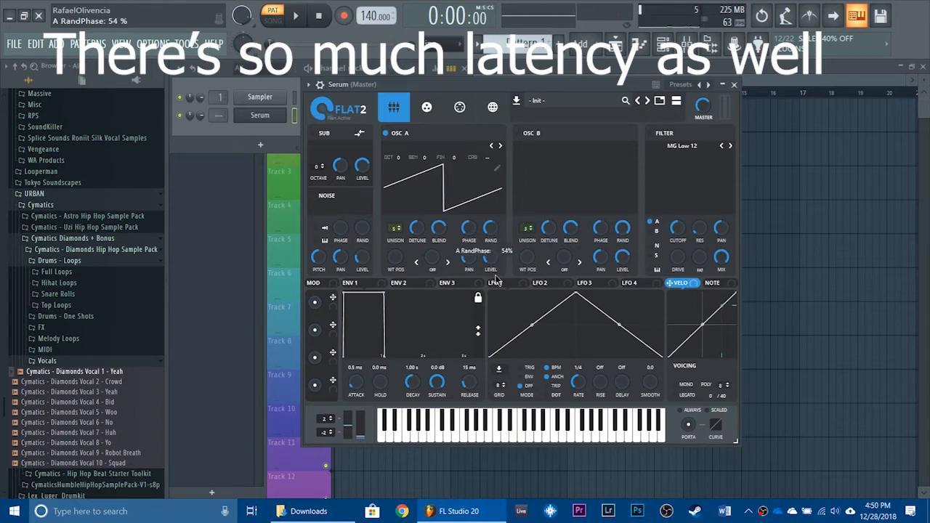
Step: Lower the random phase of oscillator A to about 51% and oscillator B to about 52%, and audition the sound
left_click_drag(496, 279, 496, 282)
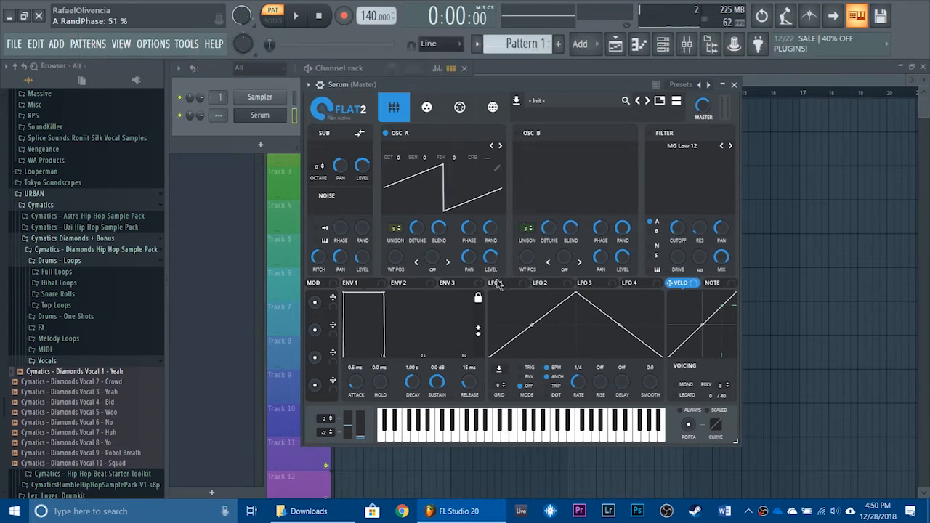
left_click_drag(623, 238, 628, 283)
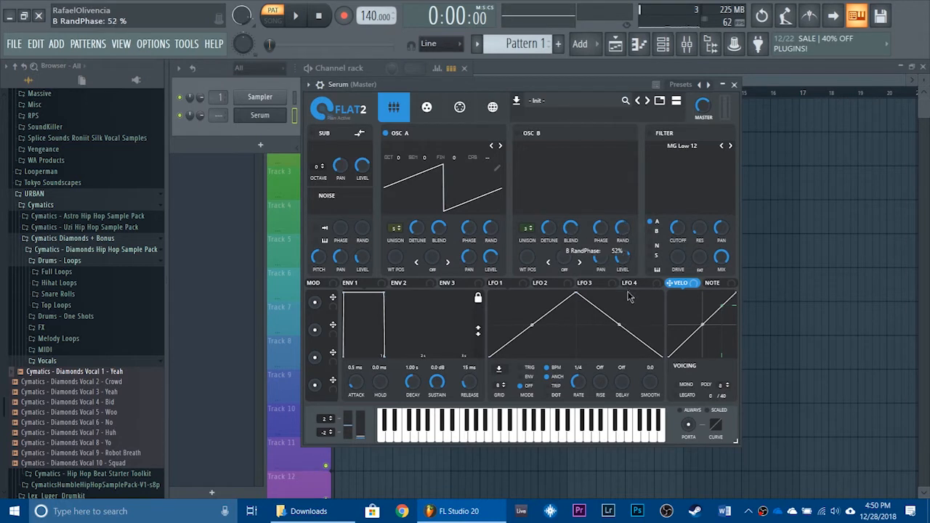
key("q")
key("x")
key("q")
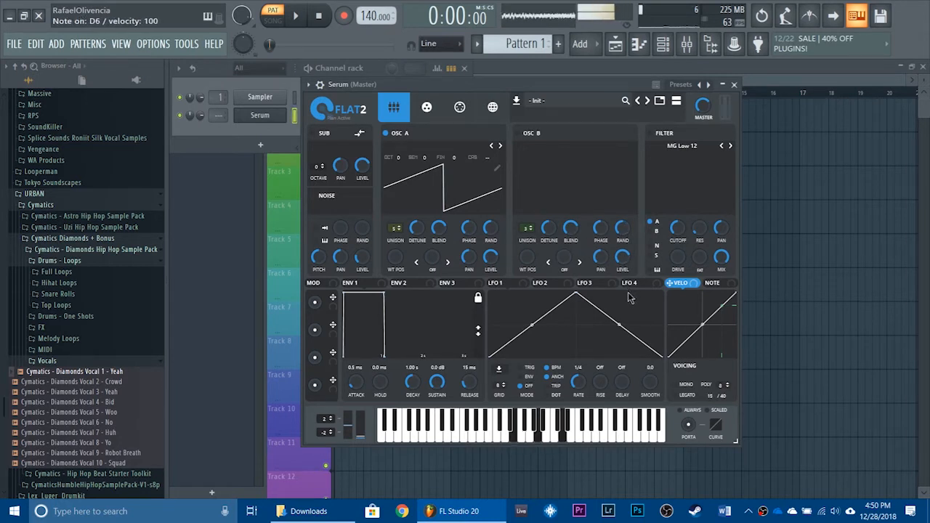
Step: Enable oscillator B, lower its octave to -1 and play chords to audition the layered sound
left_click(518, 133)
key("c")
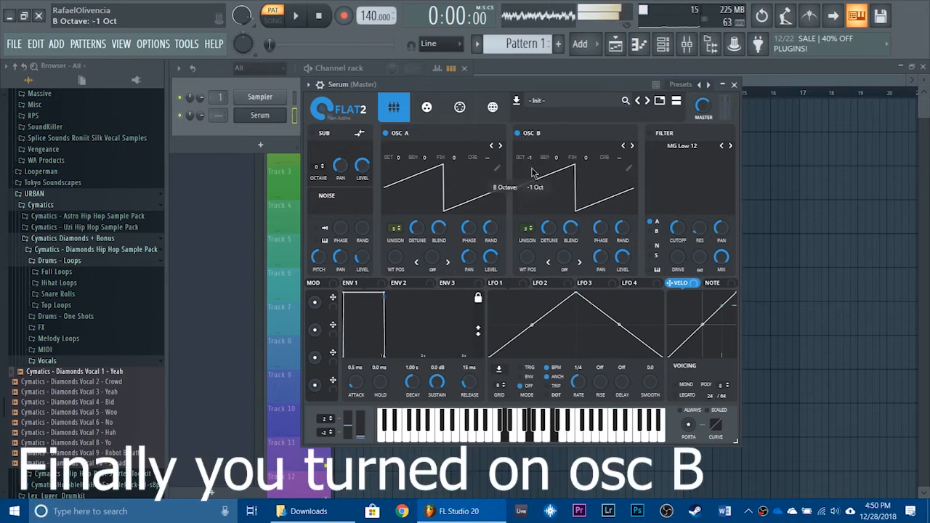
key("x")
key("c")
key("n")
key("comma")
key("x")
key("b")
key("m")
Step: Shape envelope 1 with a 402 ms decay, -7.0 dB sustain and 603 ms release while auditioning chords
left_click_drag(445, 387, 451, 440)
left_click_drag(412, 385, 476, 364)
key("c")
key("n")
key("comma")
key("x")
key("b")
key("m")
key("c")
key("n")
key("period")
key("v")
key("m")
key("slash")
left_click_drag(414, 384, 445, 378)
Step: Play a chord progression to check the plucked character given by the envelope 1 settings
key("v")
key("m")
key("slash")
key("v")
key("m")
key("slash")
key("period")
key("c")
key("n")
key("comma")
key("x")
key("b")
key("m")
key("a")
key("a")
key("c")
key("b")
key("m")
key("comma")
key("x")
key("b")
key("m")
key("c")
key("n")
key("comma")
key("v")
key("m")
key("slash")
key("period")
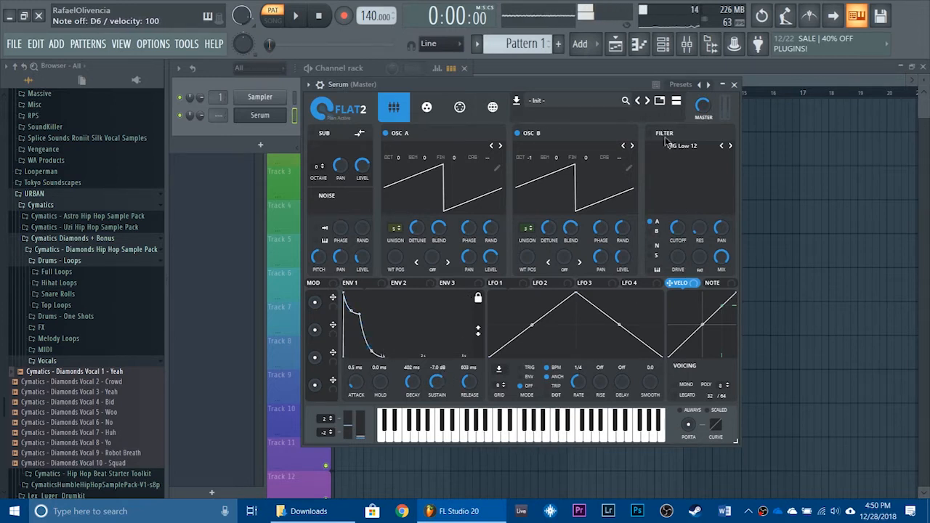
Step: Enable the MG Low 12 filter for both oscillators, modulate its cutoff with envelope 1 by about 37, and raise the resonance
left_click(650, 133)
left_click_drag(356, 283, 671, 261)
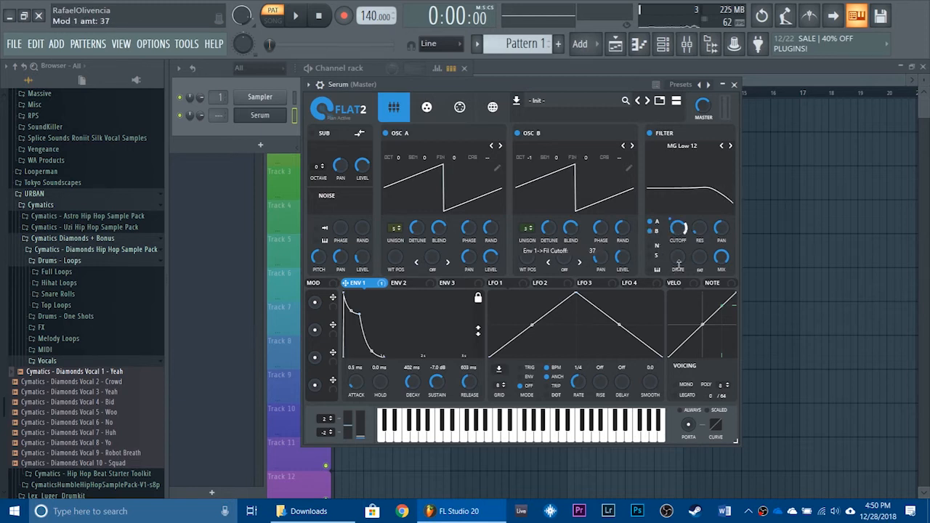
left_click_drag(699, 232, 700, 216)
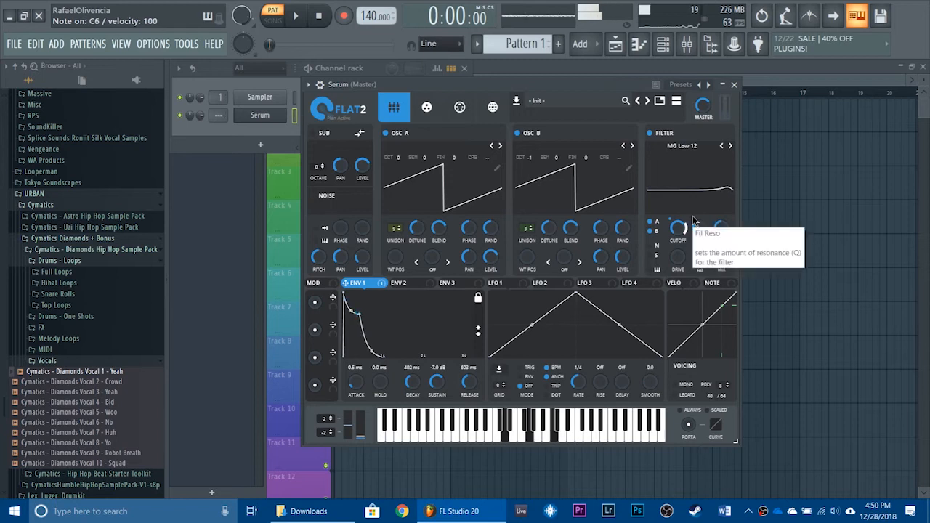
Step: Play chords to listen to the filtered sound with the envelope moving the cutoff
key("m")
key("n")
key("n")
key("c")
key("b")
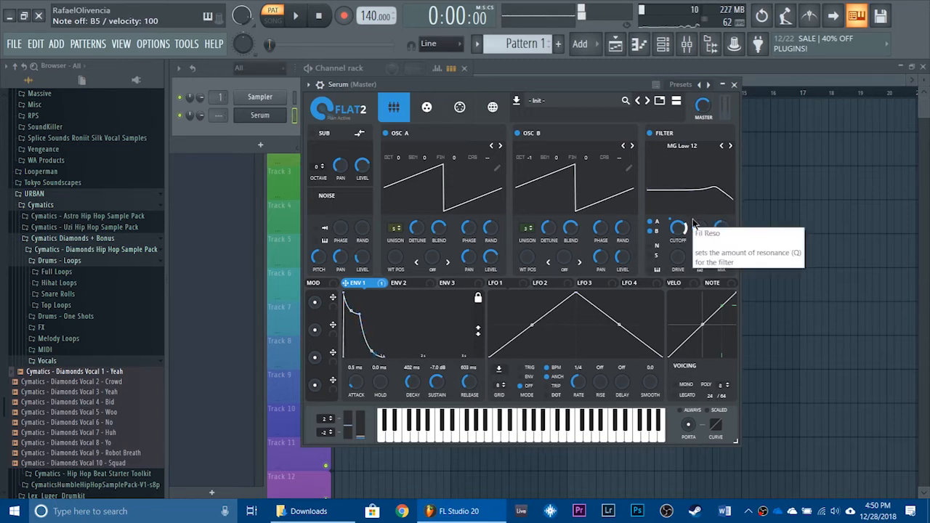
key("x")
key("b")
key("m")
key("c")
key("n")
key("comma")
key("v")
key("m")
key("period")
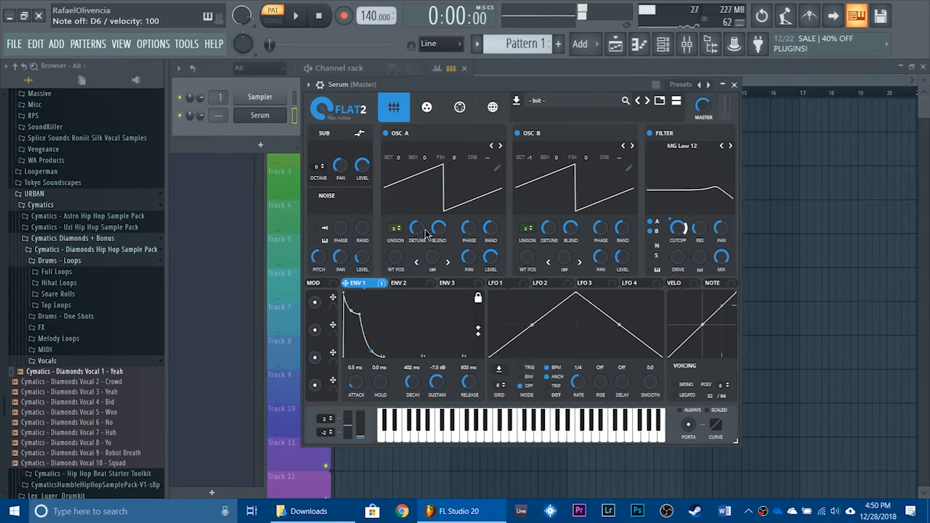
key("c")
key("n")
key("period")
key("comma")
key("x")
key("b")
key("m")
key("c")
key("n")
key("z")
key("n")
key("v")
key("x")
key("b")
key("comma")
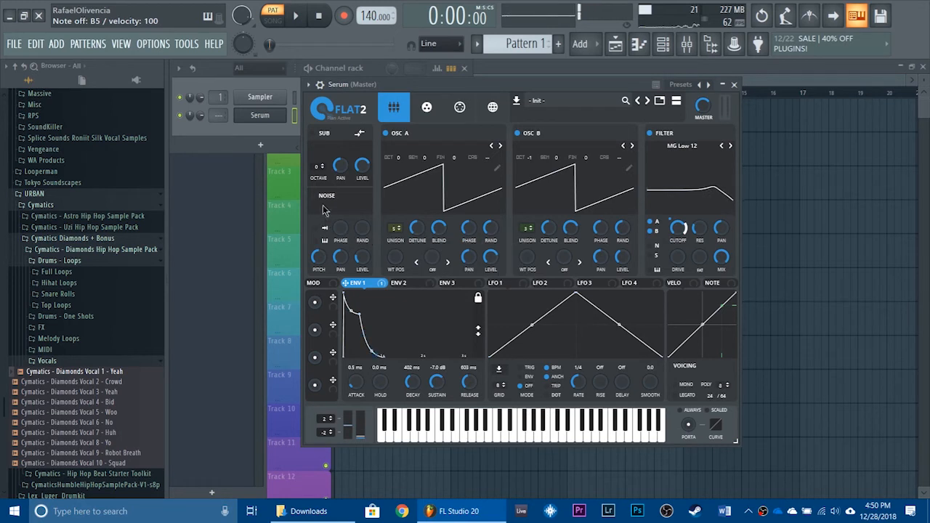
Step: Enable the noise oscillator and load the BrightWhite analog noise
left_click(312, 195)
left_click(333, 207)
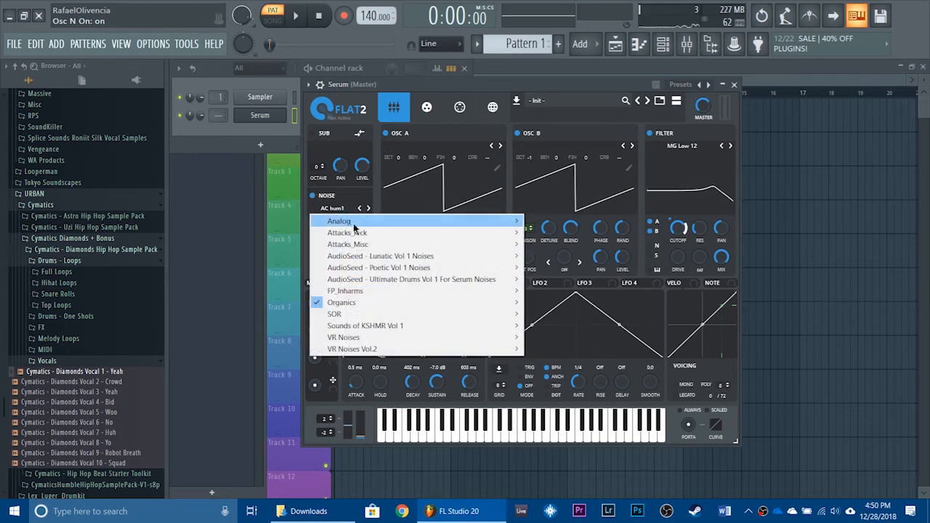
left_click(558, 267)
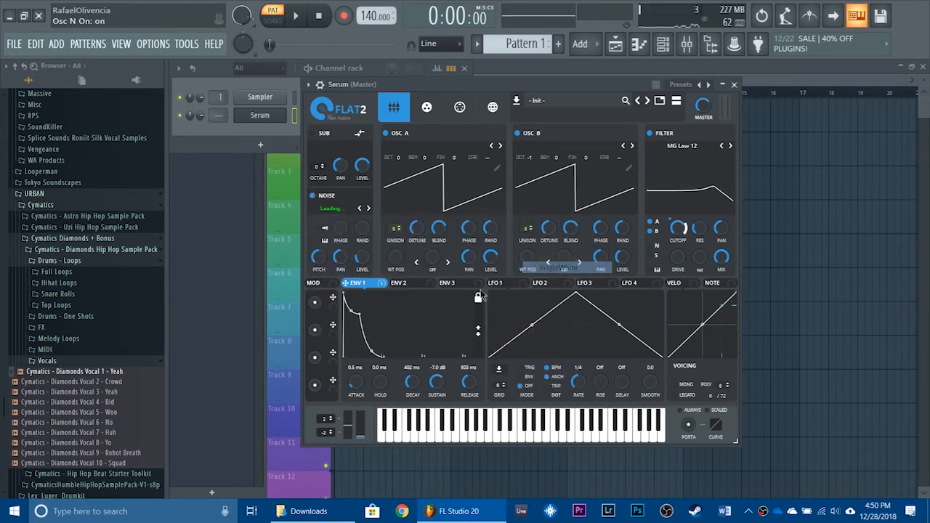
Step: Modulate the noise level from 0% with envelope 2, using 0% sustain and 160 ms decay, and reduce the modulation amount
left_click(406, 283)
left_click_drag(362, 267, 368, 258)
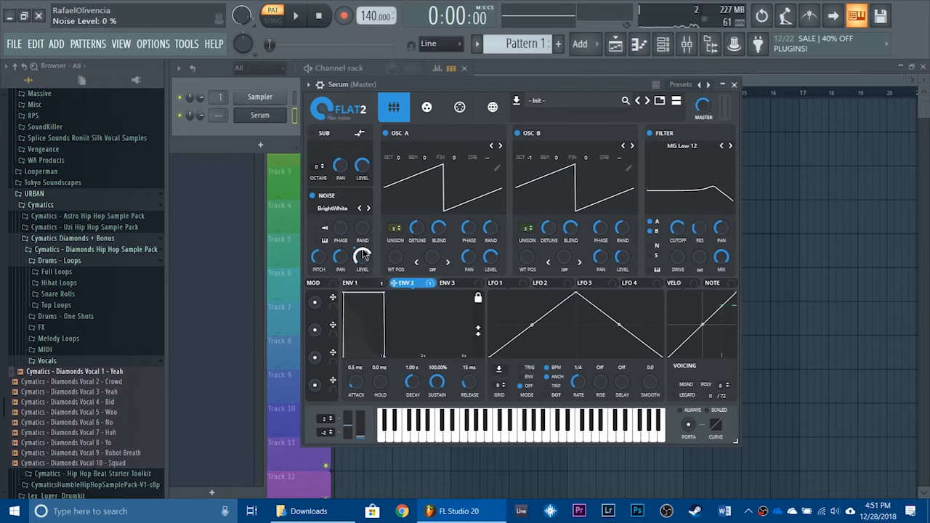
left_click_drag(438, 385, 415, 396)
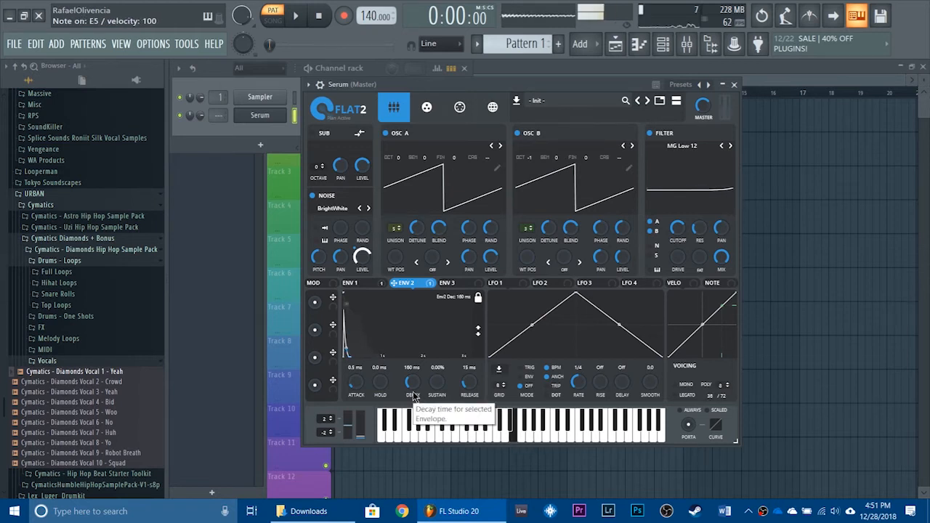
left_click_drag(358, 267, 356, 260)
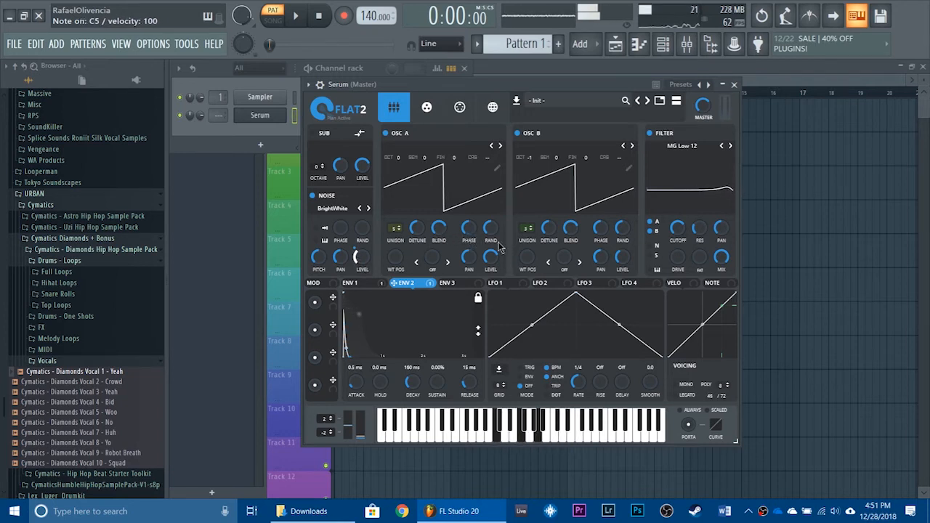
Step: Add a ping-pong delay with times of 1/4 left and 1/8 right and a mix of about 34%
left_click(427, 109)
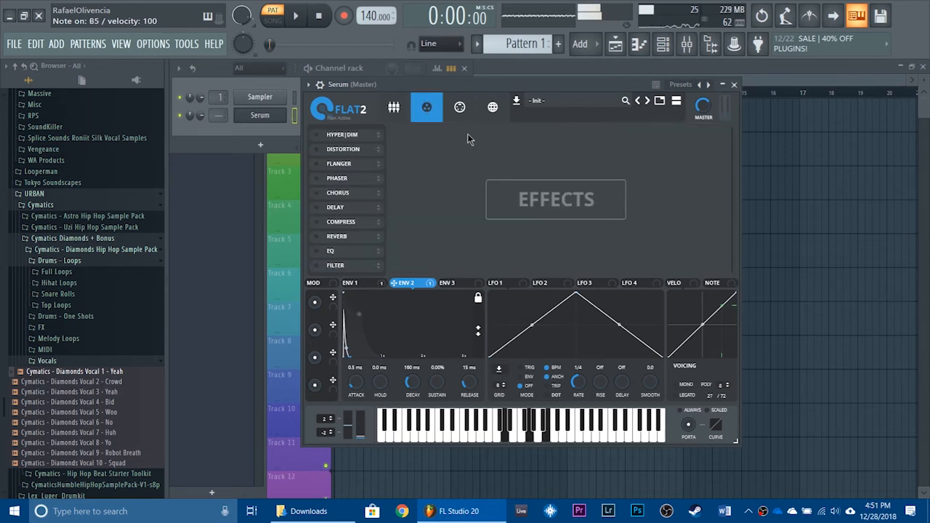
left_click(316, 207)
left_click_drag(592, 136, 556, 139)
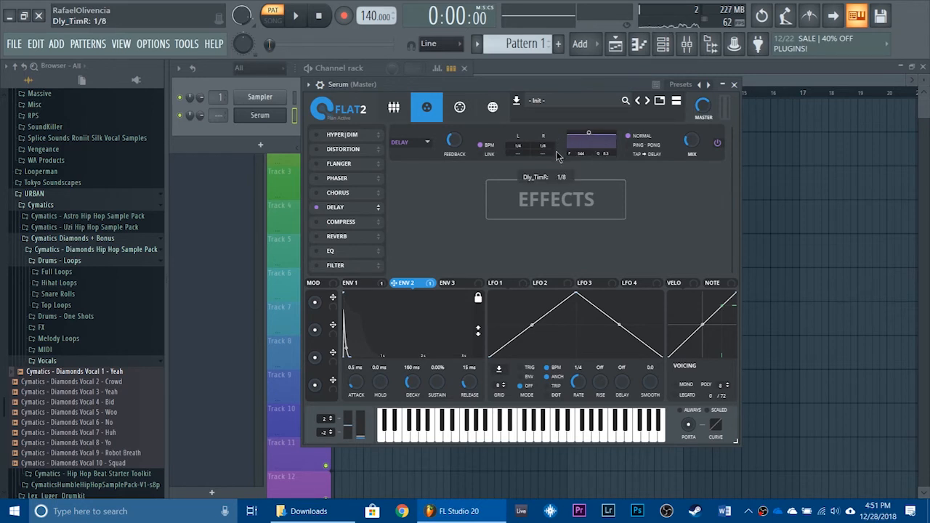
left_click(641, 145)
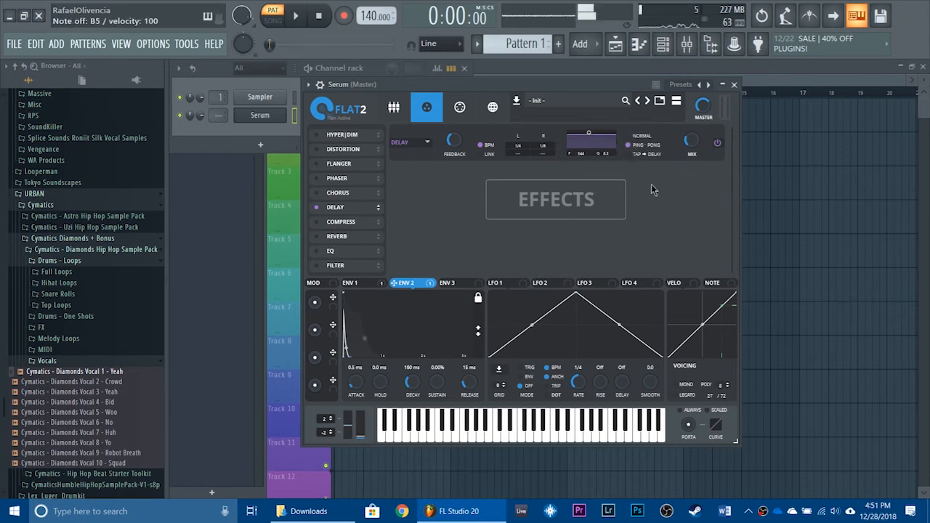
left_click_drag(693, 138, 694, 141)
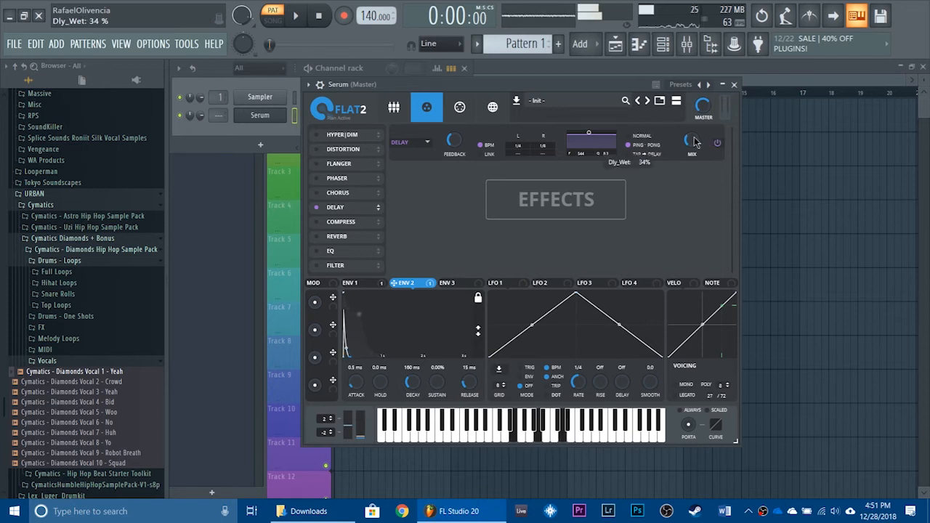
Step: Add a compressor with an 8:1 ratio, shortened attack, about 164 ms release and about 2.6 dB of gain
left_click(316, 222)
left_click_drag(465, 179, 488, 171)
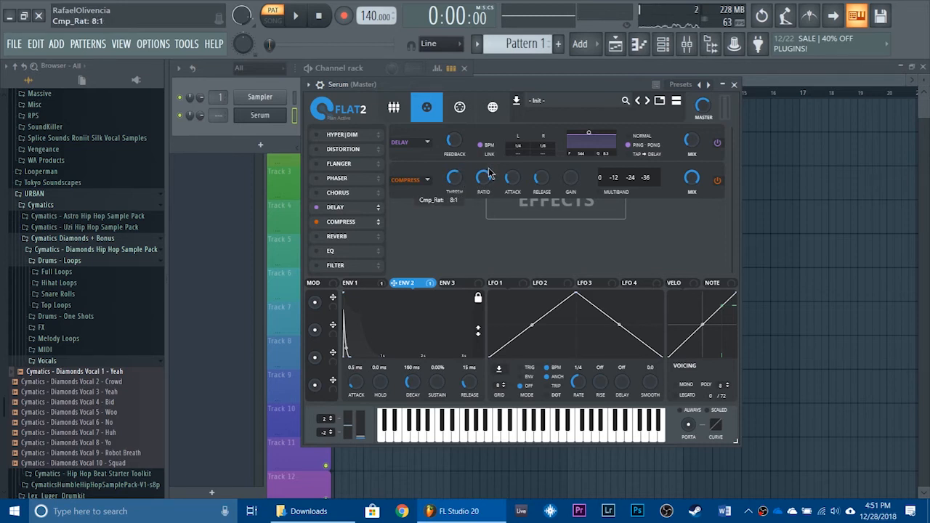
left_click_drag(513, 183, 543, 175)
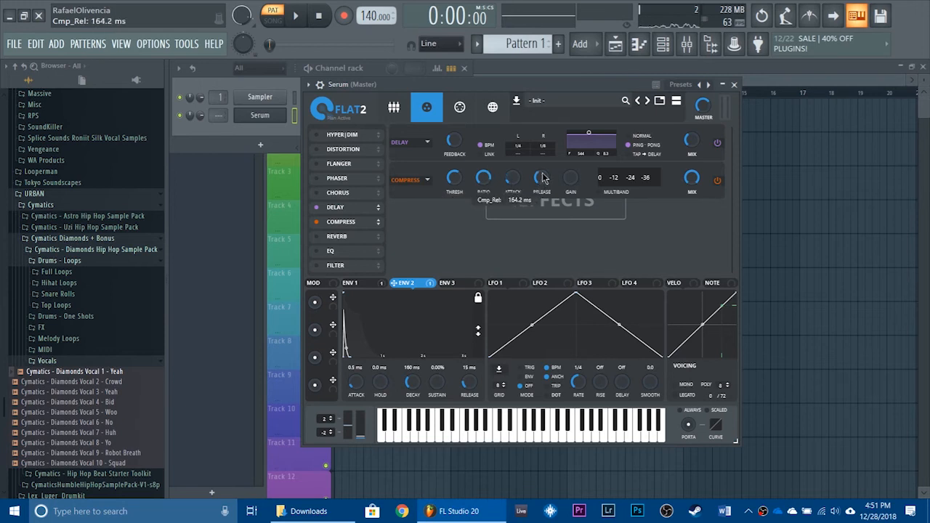
left_click_drag(543, 171, 578, 167)
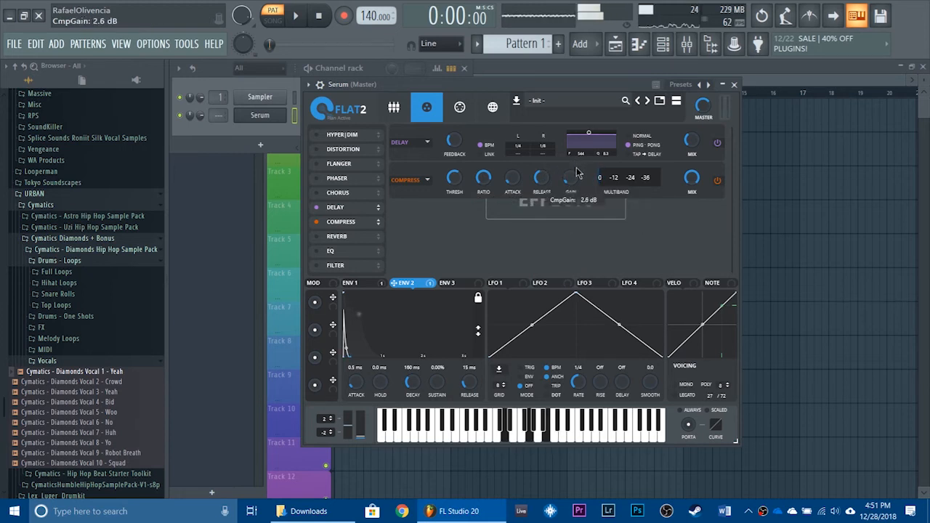
Step: Add a reverb in Plate mode with the mix at about 38%
left_click(319, 237)
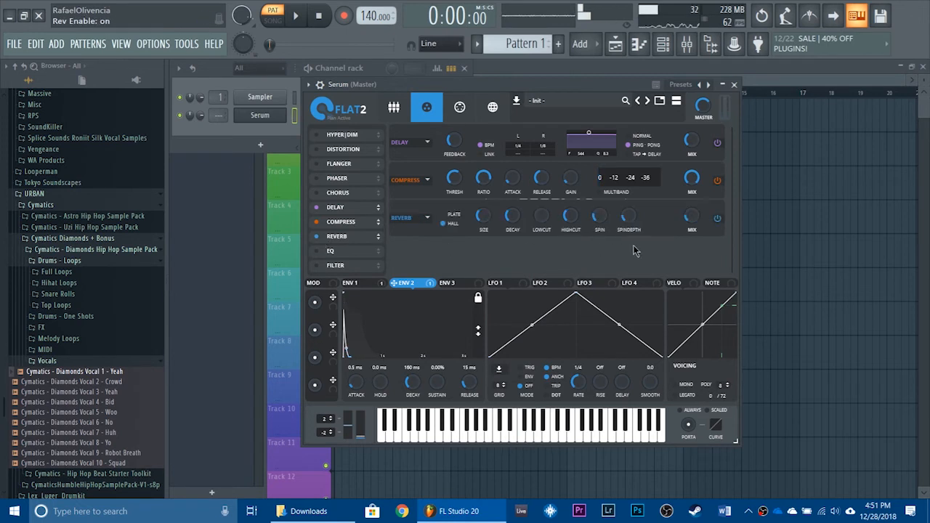
left_click(453, 223)
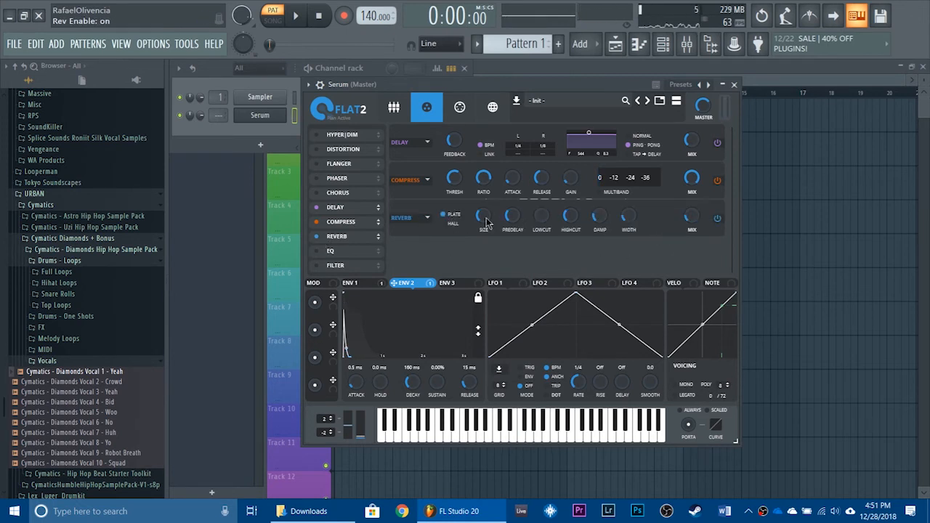
mouse_move(694, 217)
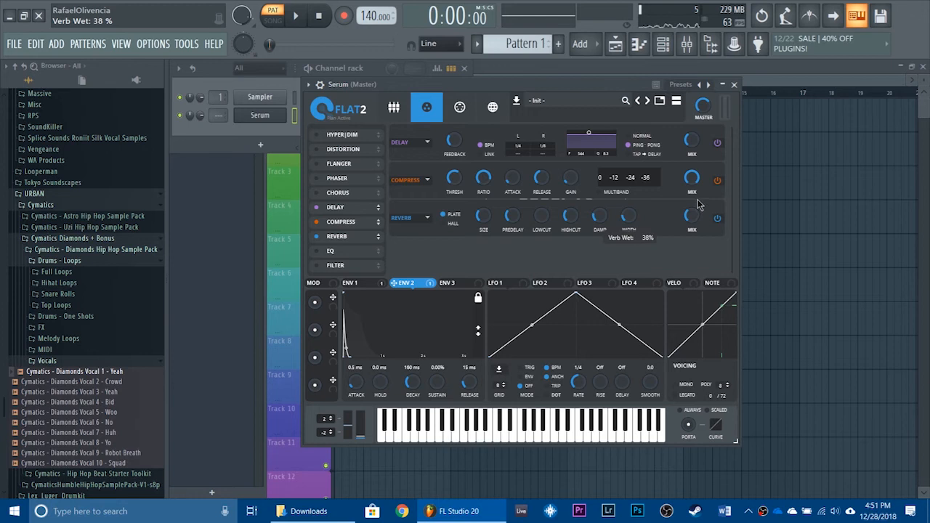
Step: Play a short melody to audition the patch with the Plate reverb
key("c")
key("w")
key("n")
key("c")
key("w")
key("n")
key("q")
Step: Switch the reverb from Plate to Hall mode and play a melody to hear the change
left_click_drag(560, 224, 603, 266)
key("n")
key("v")
key("m")
key("e")
key("b")
key("q")
key("e")
key("m")
key("w")
key("n")
key("c")
key("c")
key("q")
key("n")
key("x")
key("b")
key("m")
key("c")
key("n")
key("w")
key("c")
key("n")
key("q")
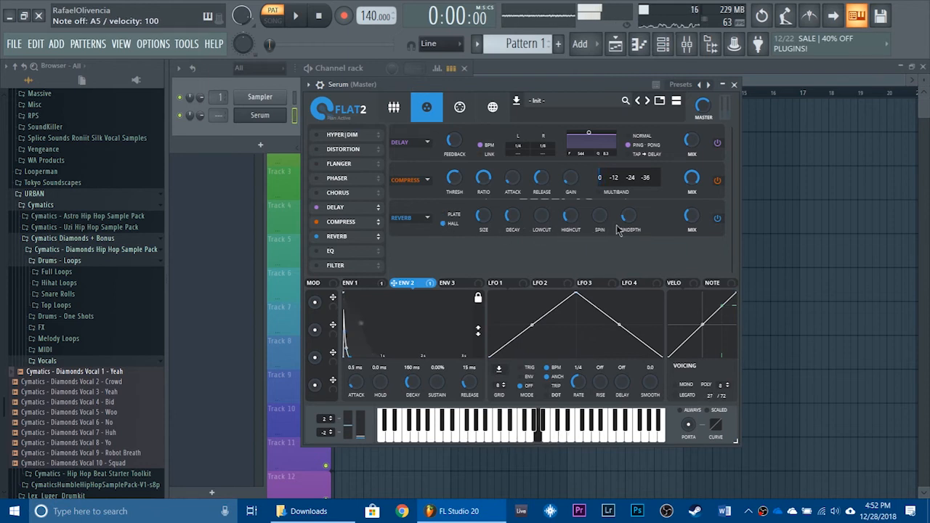
Step: Lower the reverb's high cut to its minimum while playing notes to judge the sound
key("v")
key("m")
key("e")
left_click_drag(573, 219, 573, 261)
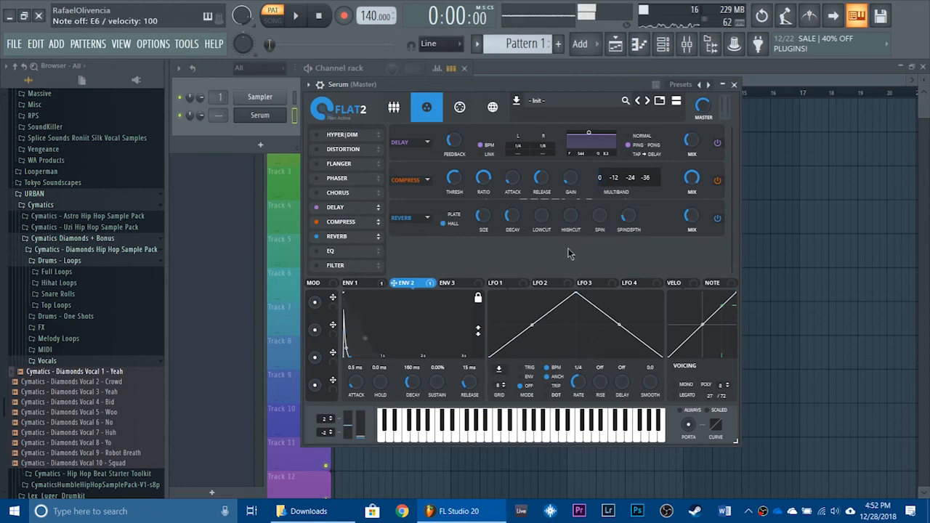
left_click_drag(571, 219, 561, 398)
key("e")
key("e")
key("w")
key("m")
key("c")
key("n")
key("w")
Step: Raise the reverb mix to about 43% and test it with a few notes
left_click_drag(690, 220, 699, 211)
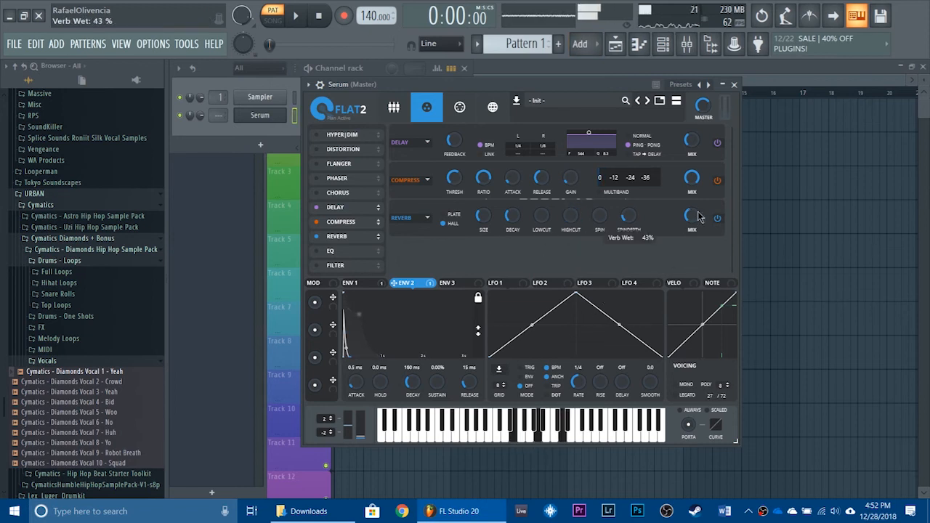
key("v")
key("m")
key("e")
Step: Increase the reverb size to about 78% and play a melody to audition it
left_click_drag(486, 217, 497, 191)
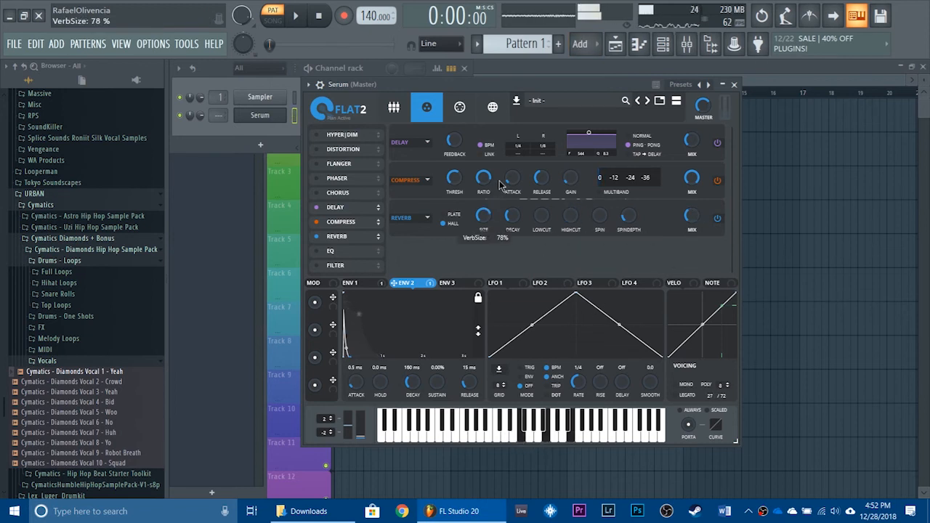
key("v")
key("m")
key("e")
key("w")
key("c")
key("n")
key("w")
key("x")
key("b")
key("q")
key("c")
key("n")
key("w")
key("q")
key("x")
key("b")
key("m")
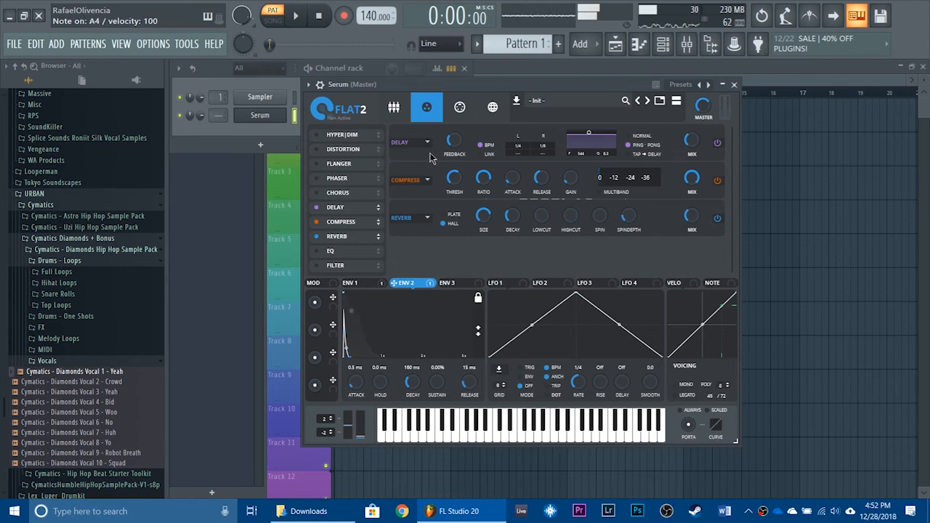
Step: Review the oscillator, noise and filter settings while playing notes, and return to the effects
left_click(394, 109)
key("t")
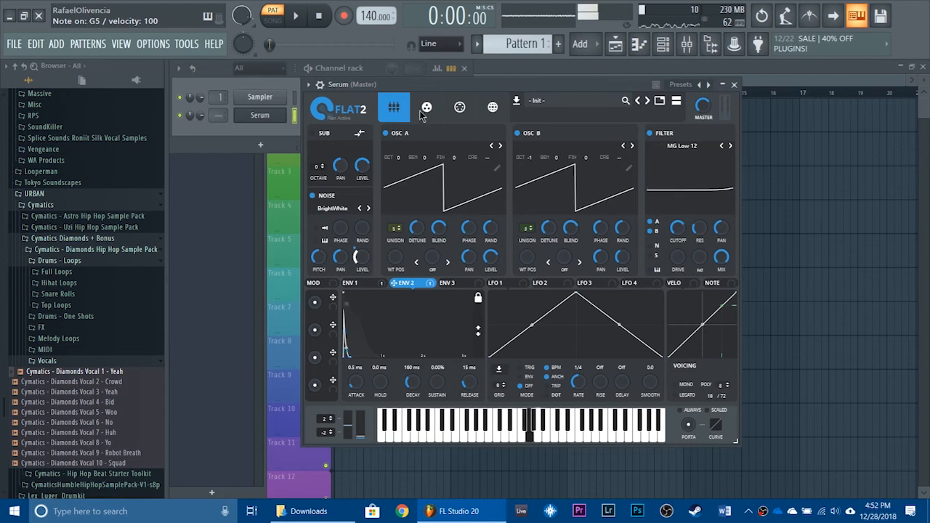
key("c")
key("n")
left_click(423, 114)
Step: Play a longer melody to audition the complete patch with delay, compressor and Hall reverb
key("x")
key("b")
key("q")
key("m")
key("c")
key("n")
key("w")
key("q")
key("x")
key("b")
key("m")
key("c")
key("n")
key("w")
key("n")
key("q")
key("b")
key("e")
key("w")
key("n")
key("w")
key("c")
key("n")
key("w")
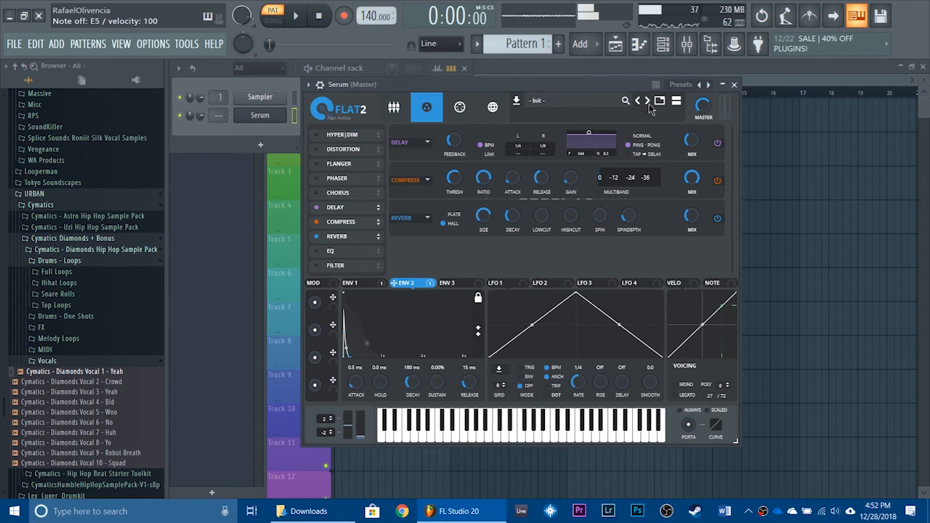